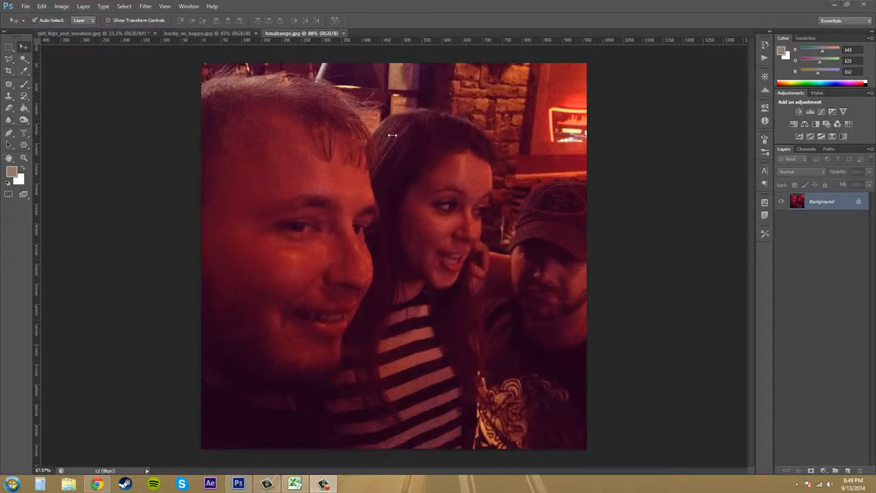
Step: Open the Color Balance adjustment for the photo and move its dialog clear of the image
click(66, 7)
mouse_move(72, 30)
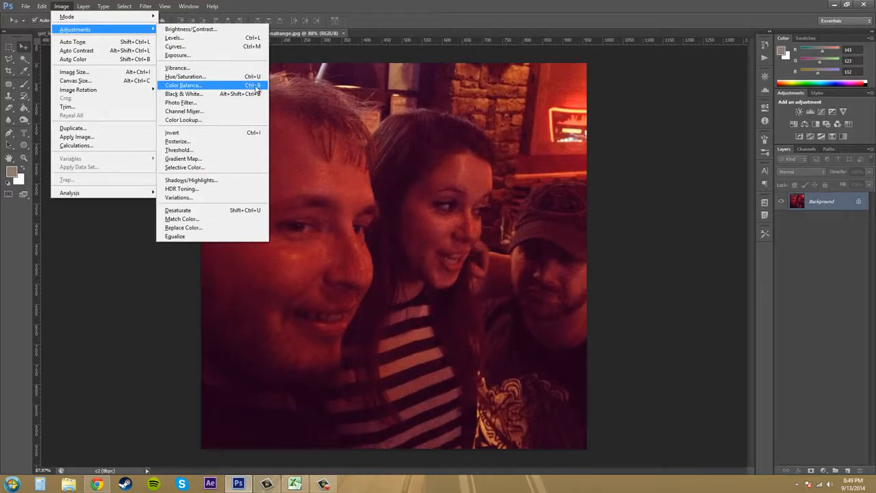
click(208, 87)
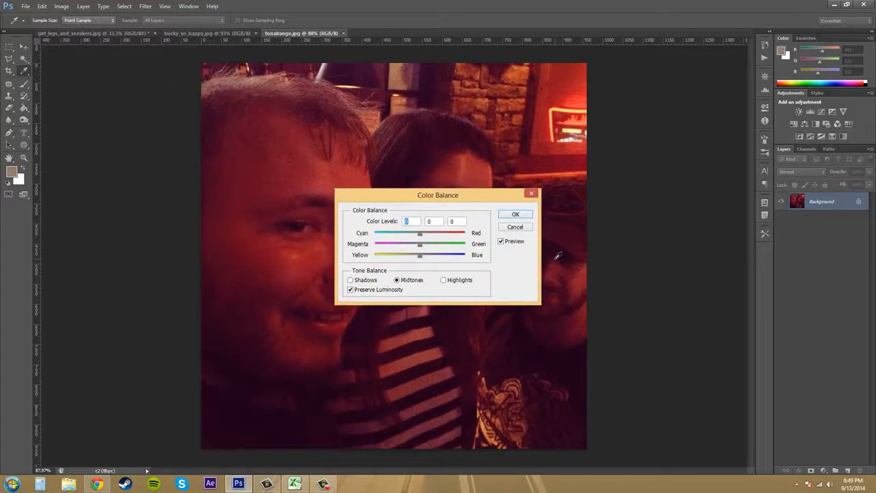
drag(441, 195, 714, 237)
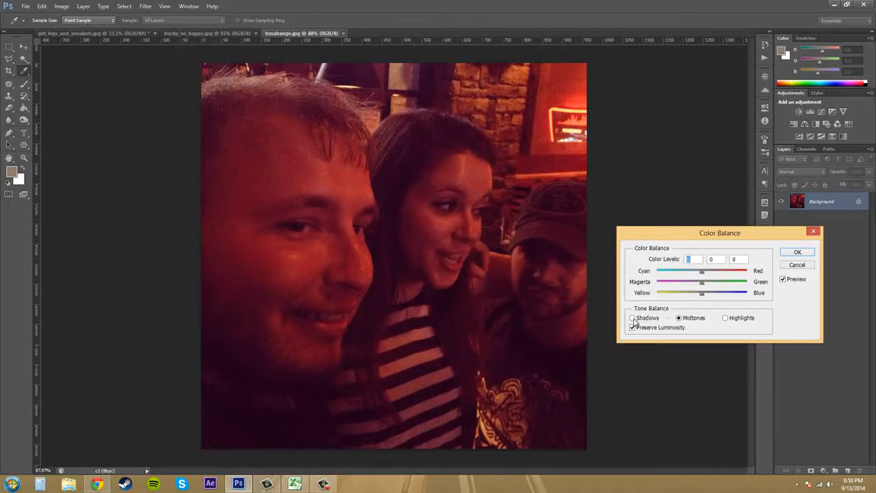
Step: Shift the photo's midtones strongly towards cyan, moderately towards green and slightly towards yellow
click(726, 319)
click(679, 319)
click(632, 317)
click(678, 319)
drag(702, 271, 674, 288)
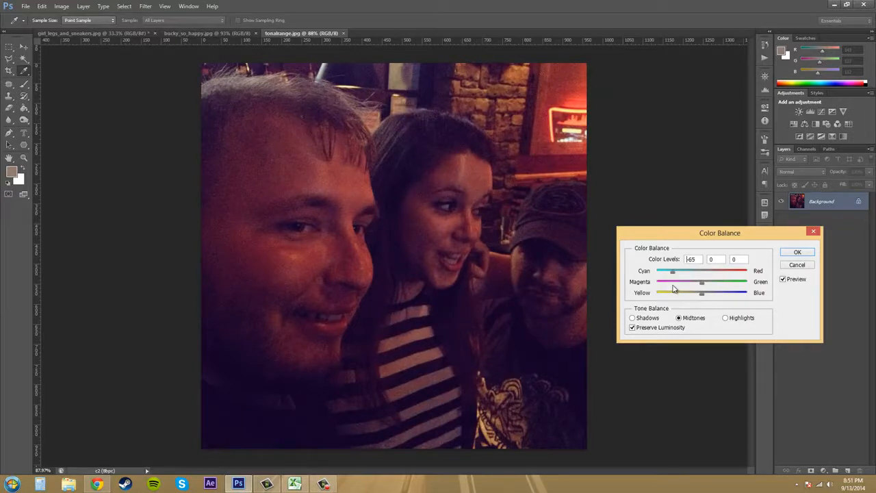
drag(673, 288, 670, 289)
drag(702, 282, 721, 291)
click(717, 289)
mouse_move(703, 297)
mouse_down()
mouse_move(686, 299)
mouse_move(719, 301)
mouse_move(697, 299)
mouse_up()
key(Tab)
Step: Try shifting the highlights to -20 on the cyan-red level, with slight shifts towards green and yellow
click(633, 318)
click(727, 319)
mouse_move(705, 276)
mouse_down()
mouse_move(679, 276)
mouse_move(718, 287)
mouse_up()
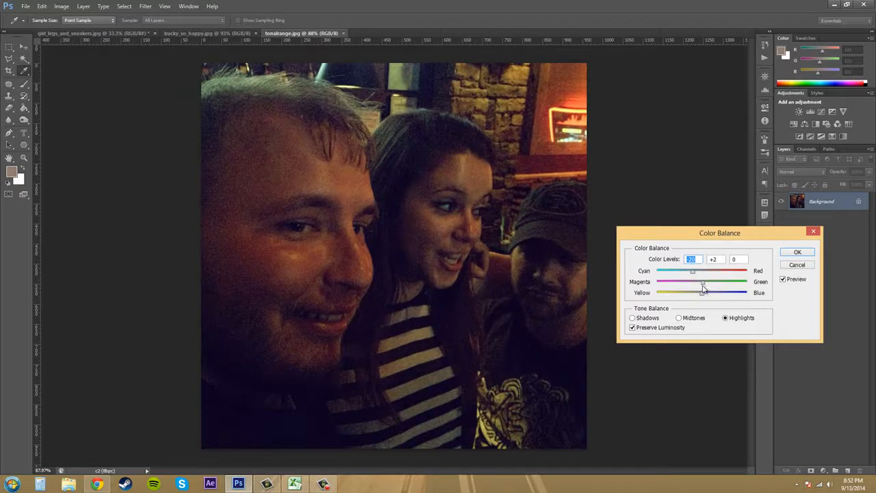
click(702, 284)
drag(703, 296, 697, 298)
click(632, 319)
click(727, 319)
drag(698, 298, 701, 299)
Step: Reset all three color levels of the highlights to 0
click(635, 319)
click(724, 319)
click(679, 320)
click(725, 320)
click(679, 319)
click(727, 319)
text(00)
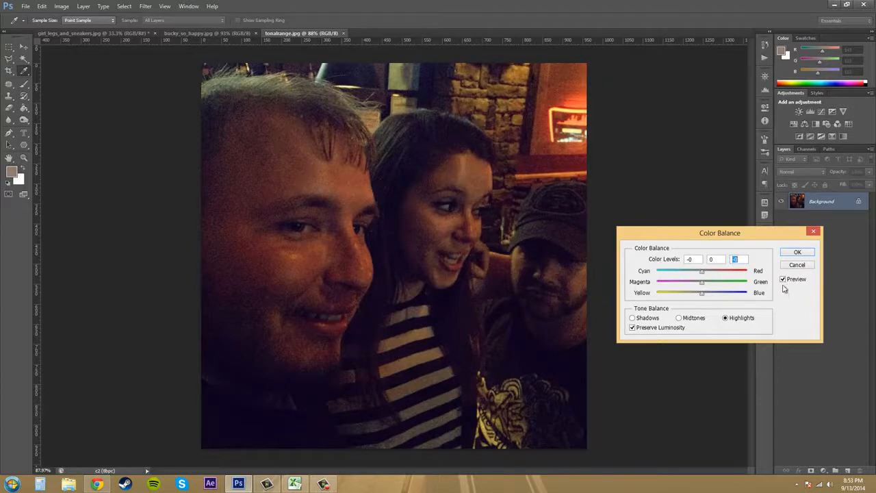
Step: Compare the photo with and without the Color Balance correction, and move the dialog slightly lower
click(785, 282)
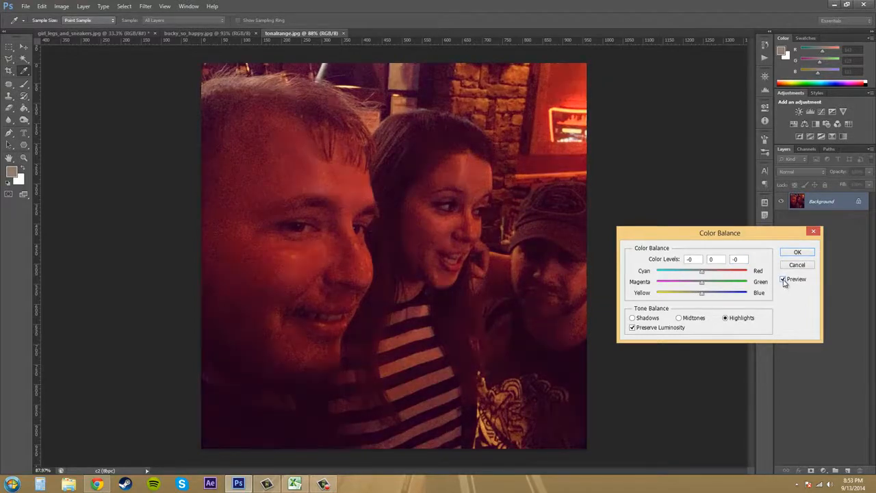
click(785, 283)
click(785, 283)
click(785, 282)
click(785, 283)
click(785, 282)
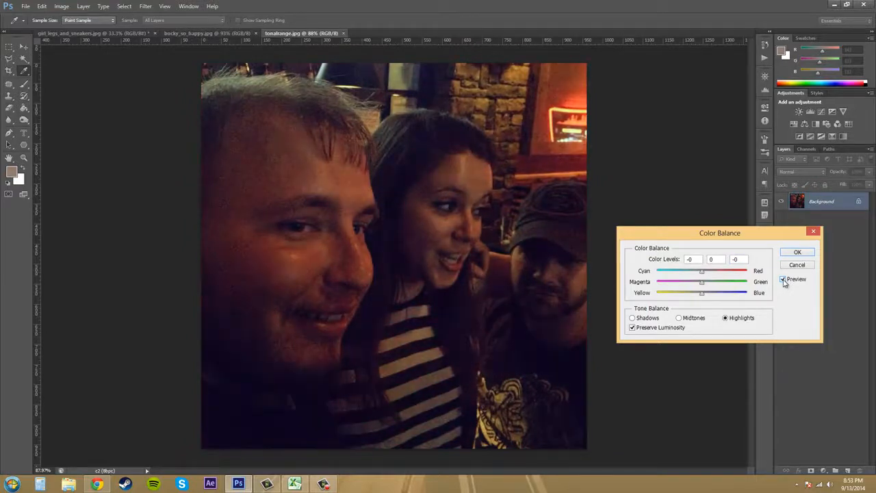
click(785, 283)
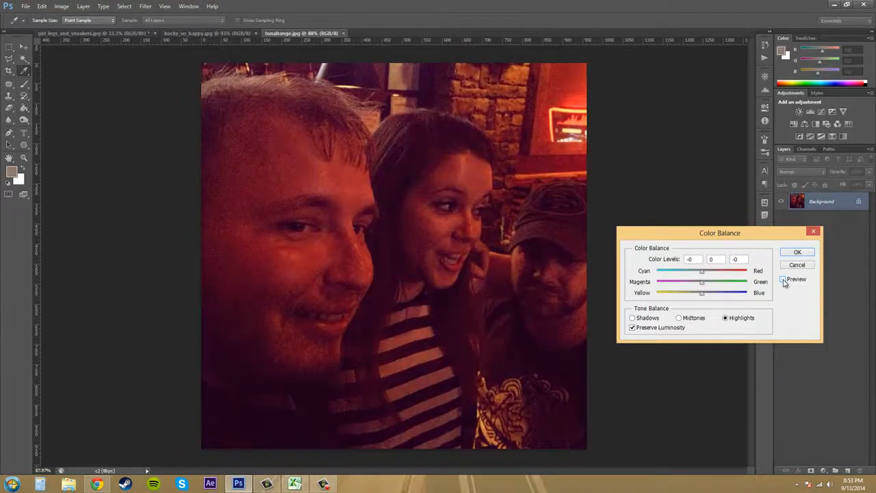
click(785, 283)
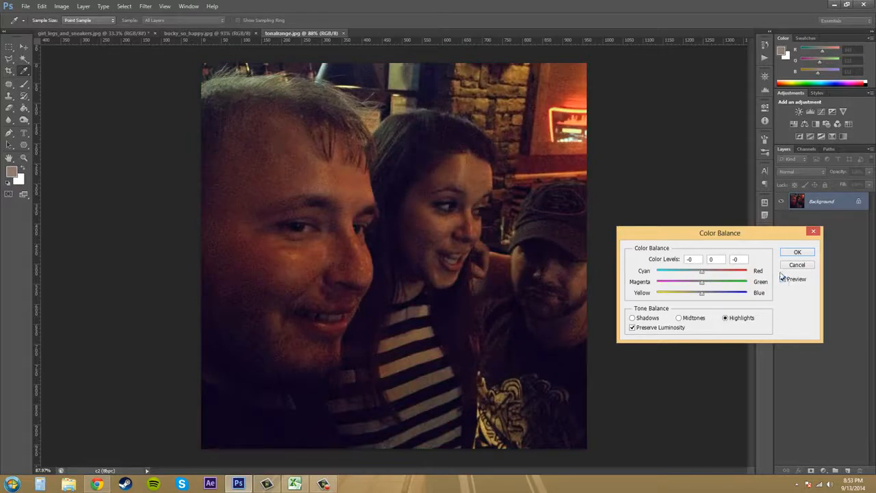
drag(739, 233, 755, 279)
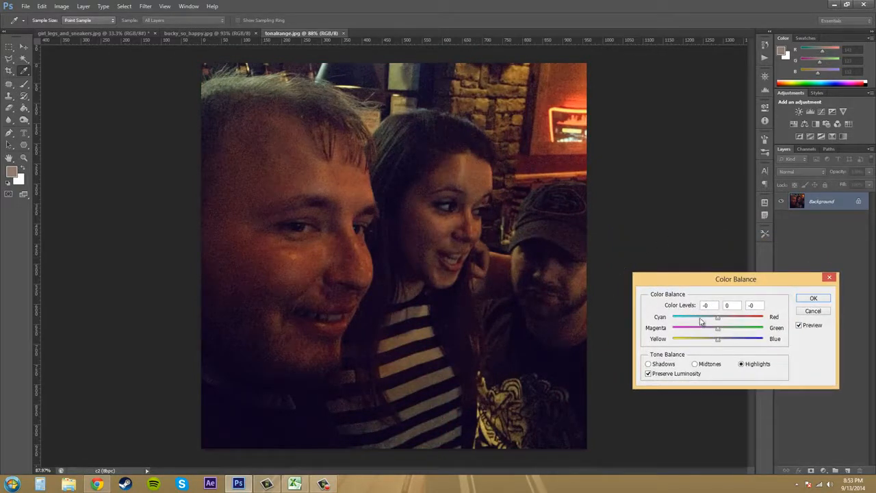